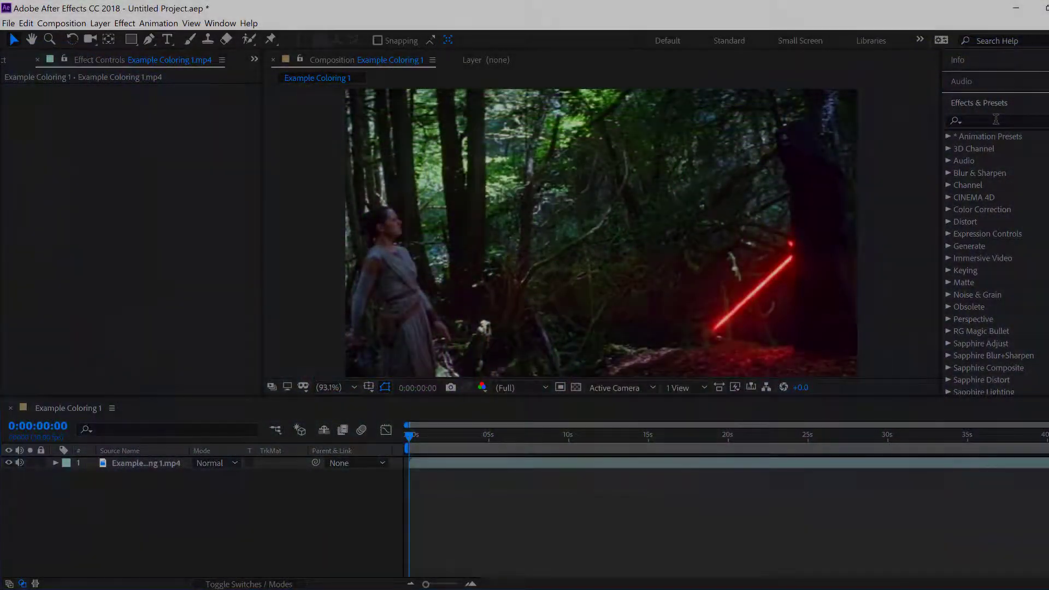
# Apply the Sharpen effect to the forest clip and set its Sharpen Amount to 71.
pyautogui.click(996, 119)
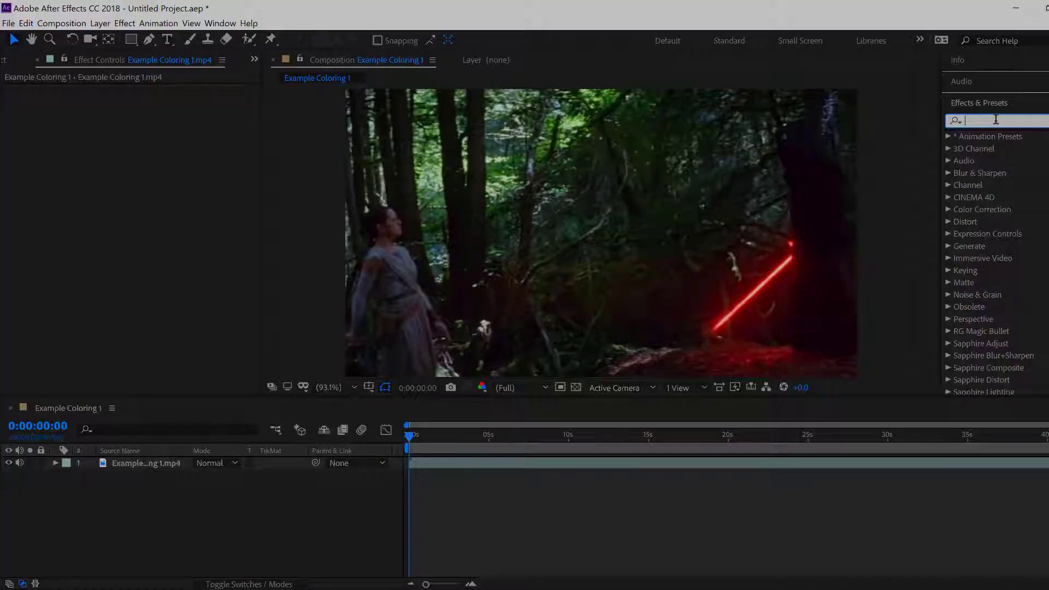
pyautogui.write('sharpen')
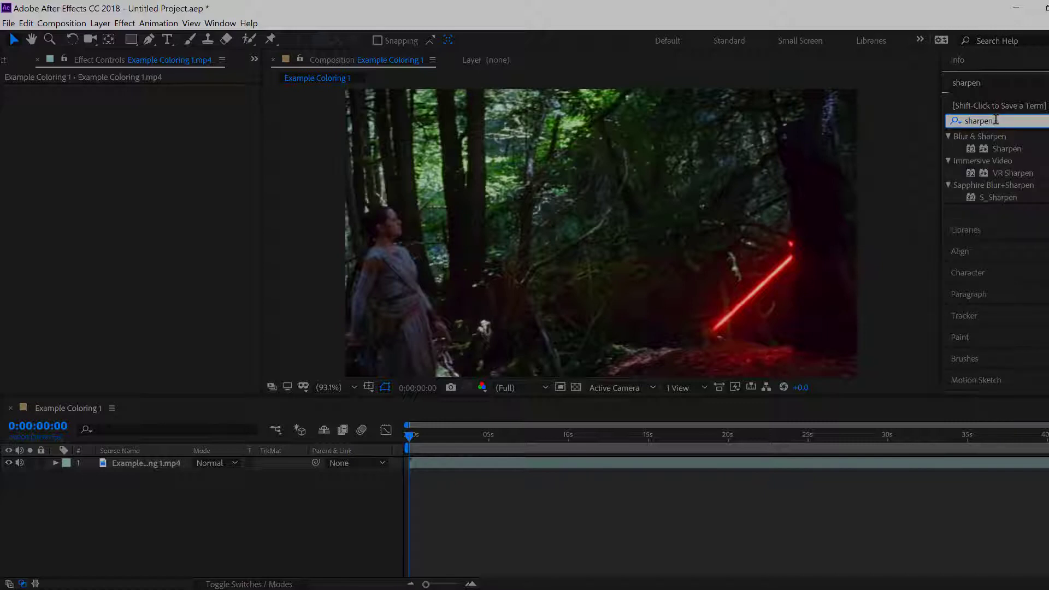
pyautogui.moveTo(1007, 148); pyautogui.dragTo(642, 210)
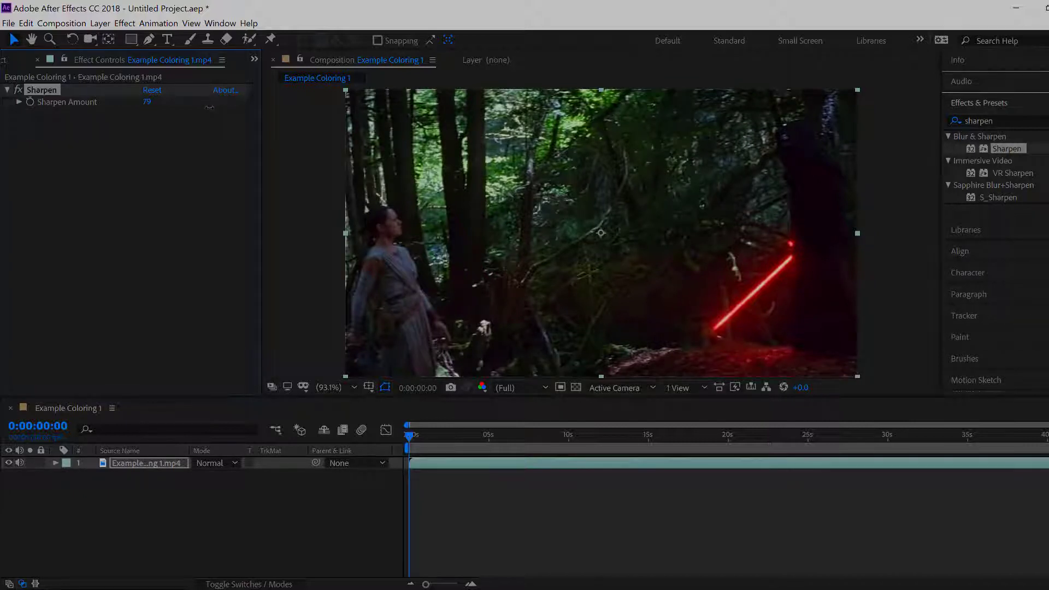
pyautogui.moveTo(210, 108); pyautogui.dragTo(206, 111)
pyautogui.hotkey('ctrl', 'shift', 'a')
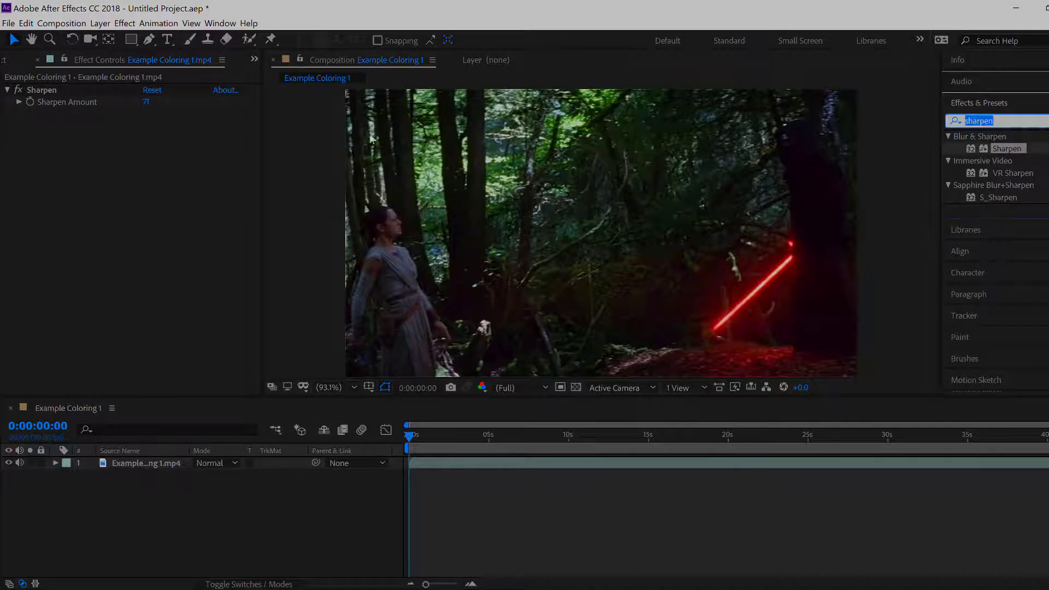
# Search for "change to" and apply the Change to Color effect to the selected clip.
pyautogui.click(374, 133)
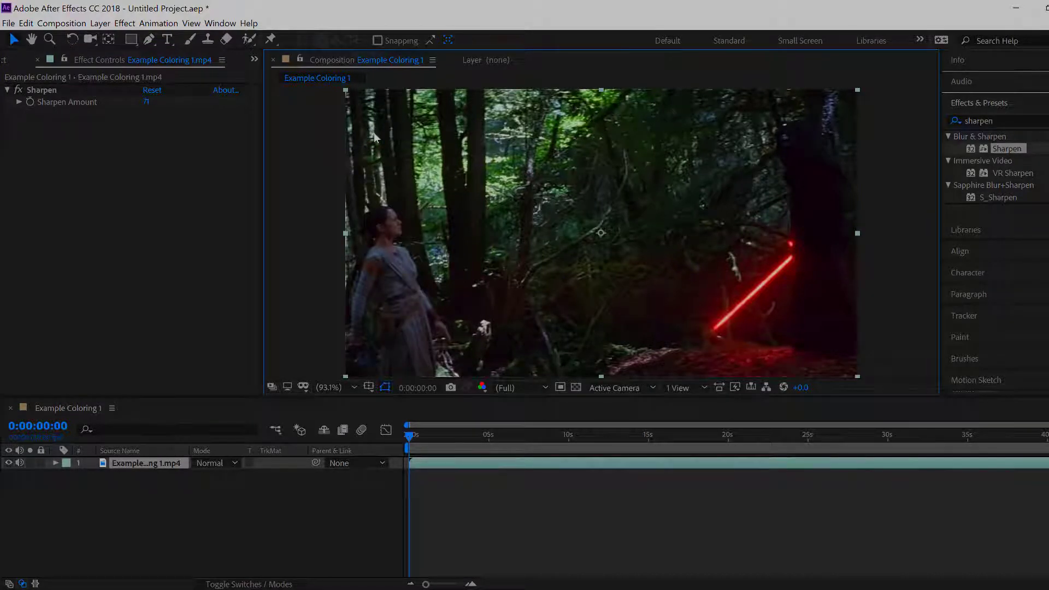
pyautogui.click(996, 121)
pyautogui.write('change to')
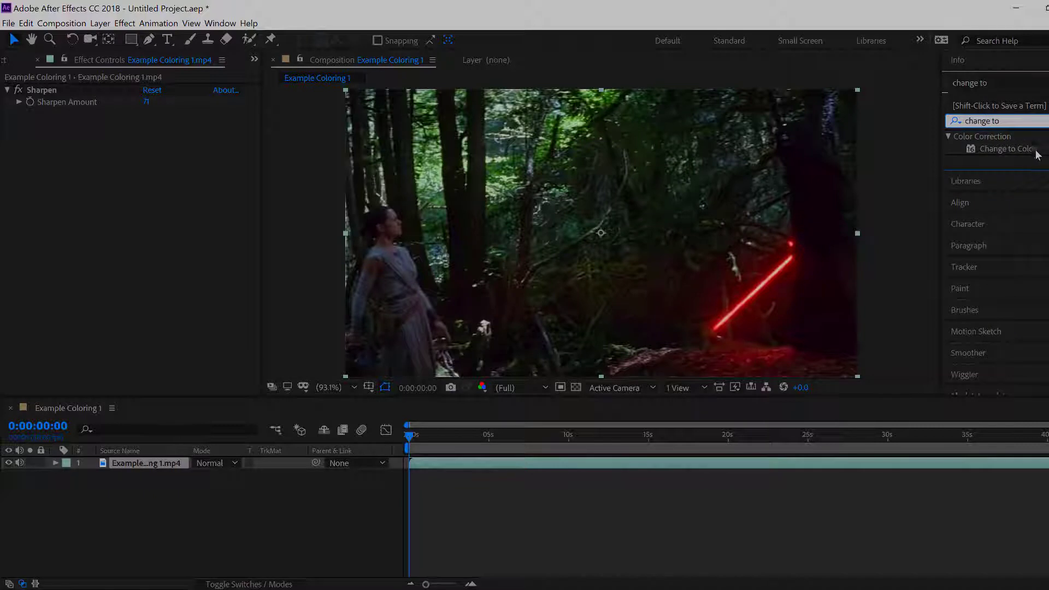
pyautogui.doubleClick(1038, 155)
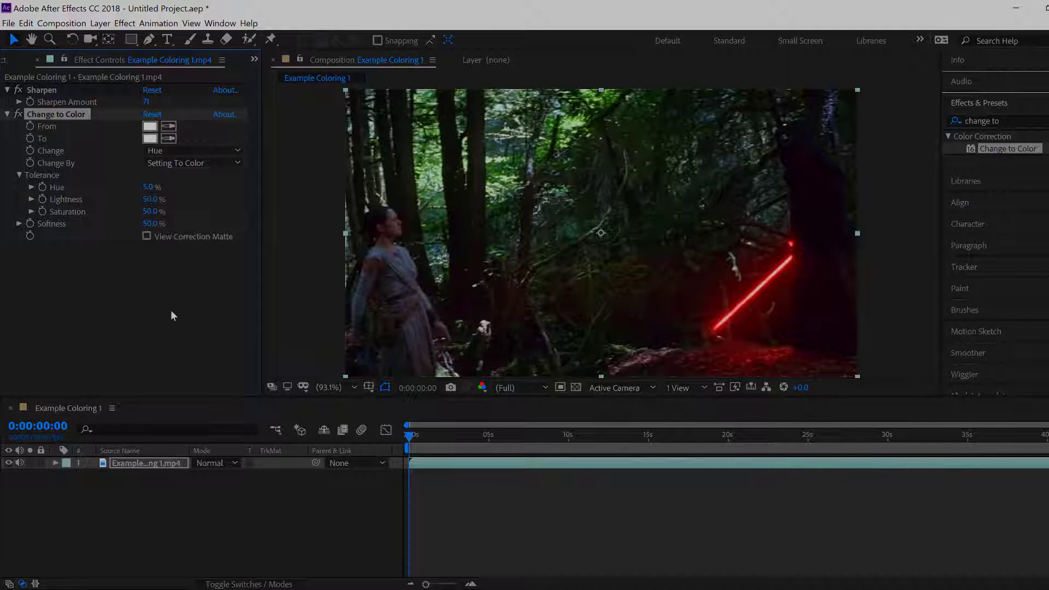
# Set the From color of Change to Color by sampling a green leaf area in the forest footage.
pyautogui.click(586, 512)
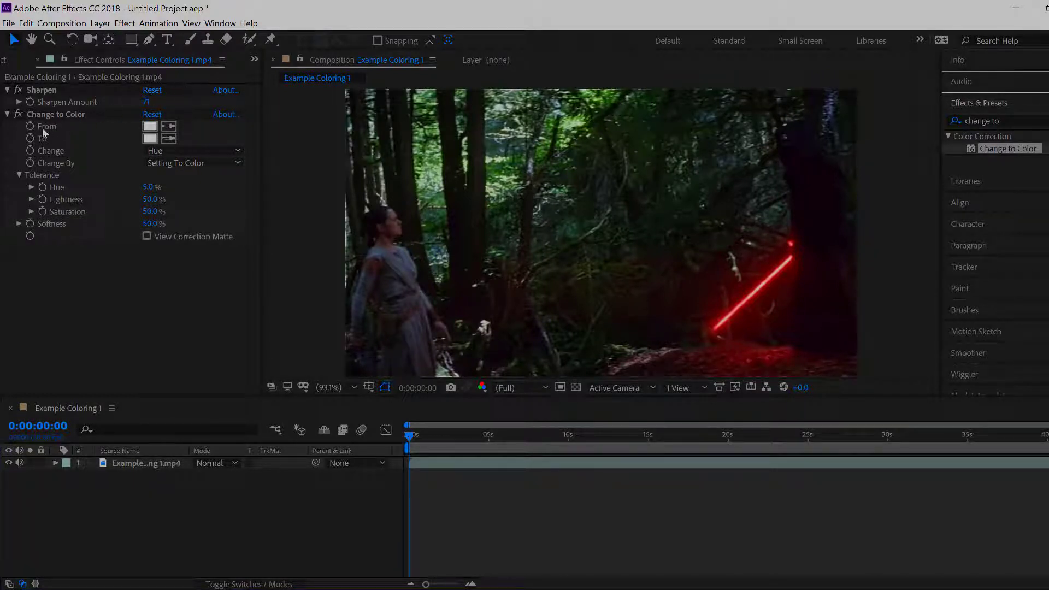
pyautogui.click(169, 133)
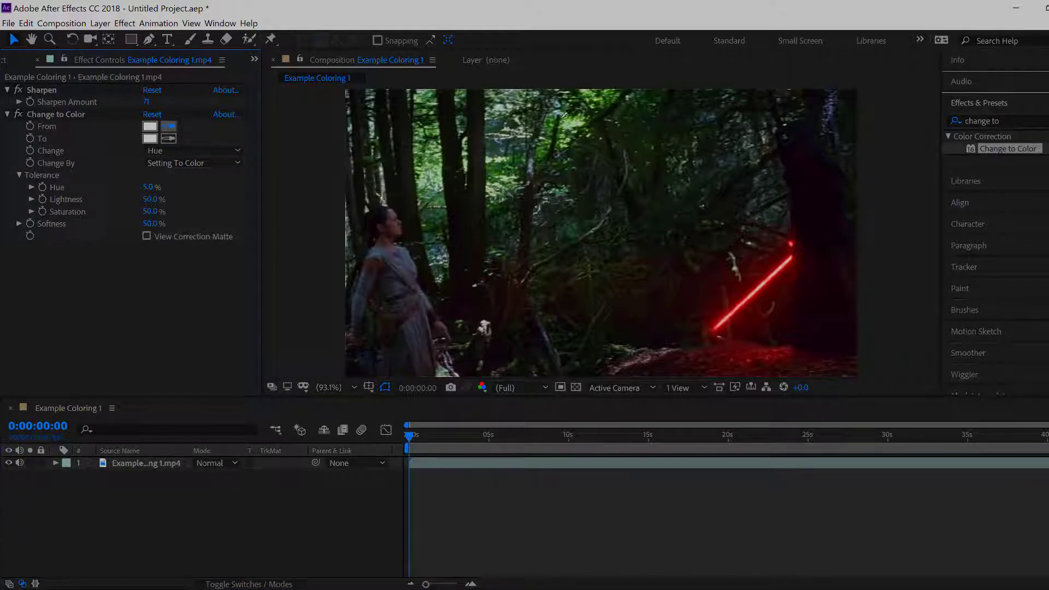
pyautogui.click(557, 117)
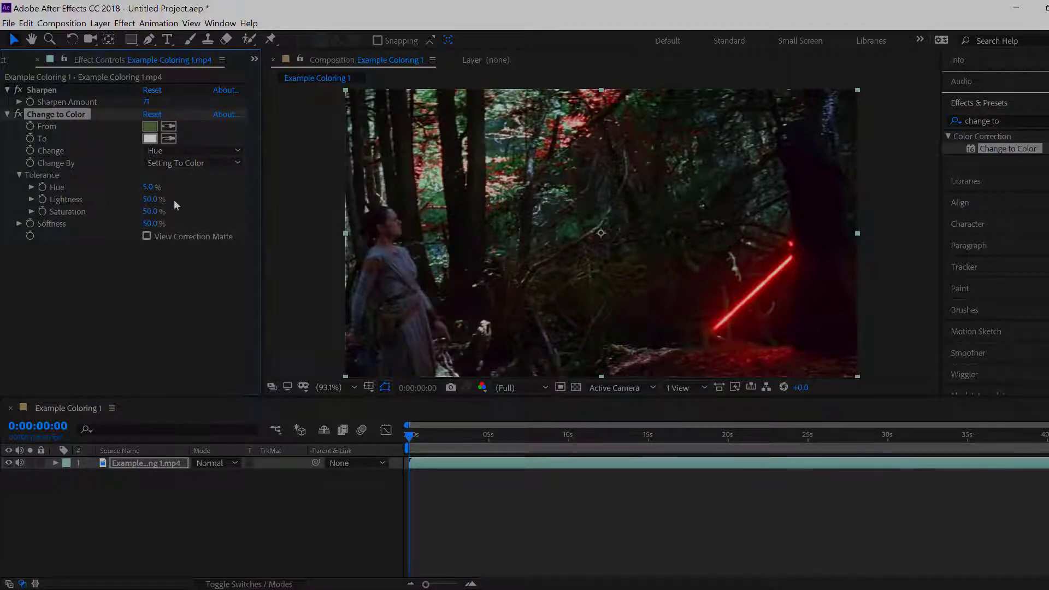
# Set the To color to orange-red FF5300 and raise the Hue tolerance above 60%.
pyautogui.click(143, 141)
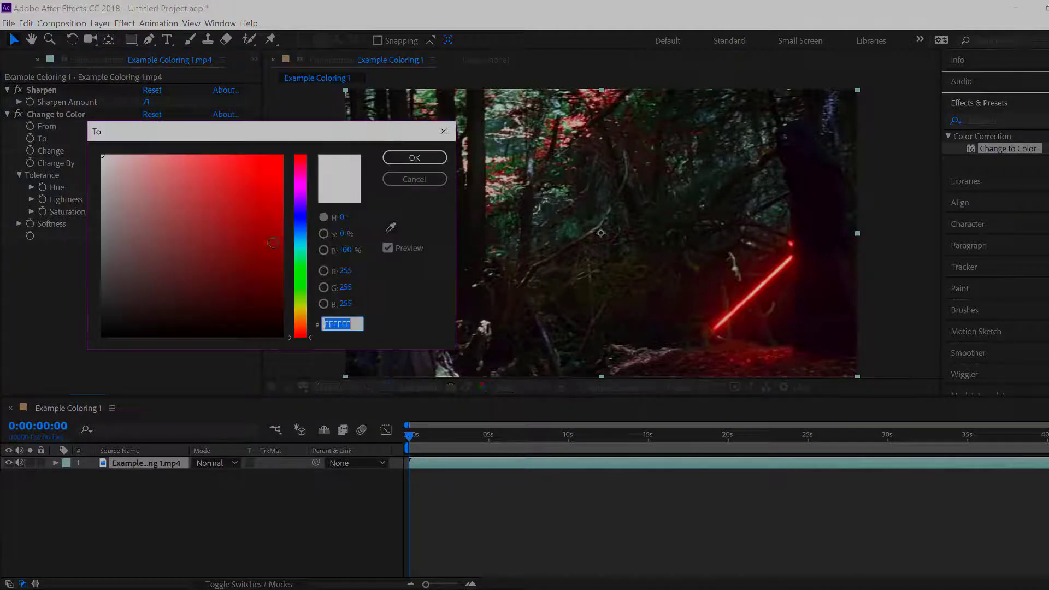
pyautogui.moveTo(304, 332); pyautogui.dragTo(300, 327)
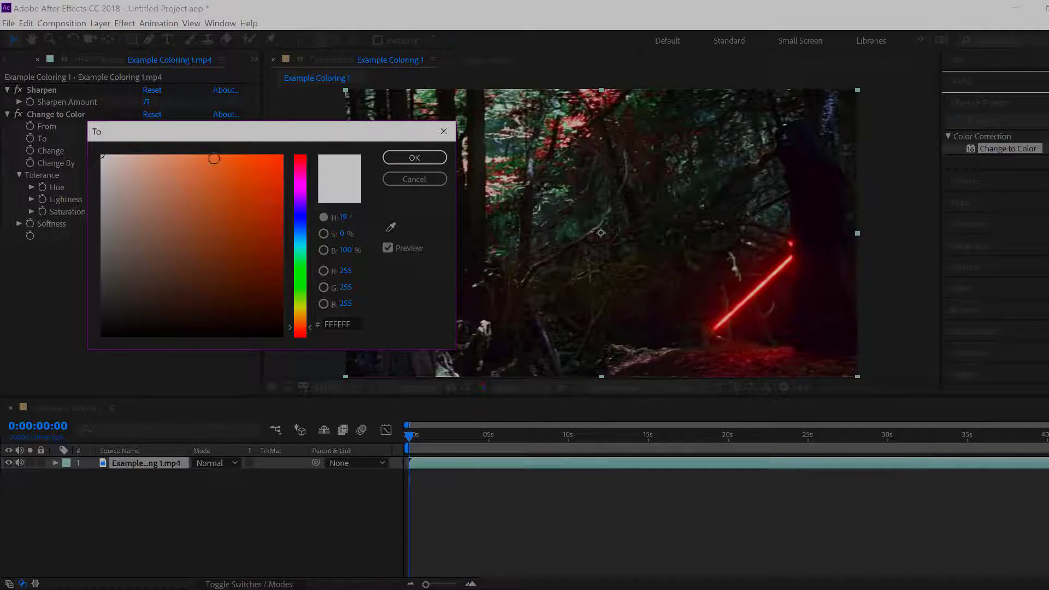
pyautogui.moveTo(213, 157); pyautogui.dragTo(548, 56)
pyautogui.click(414, 158)
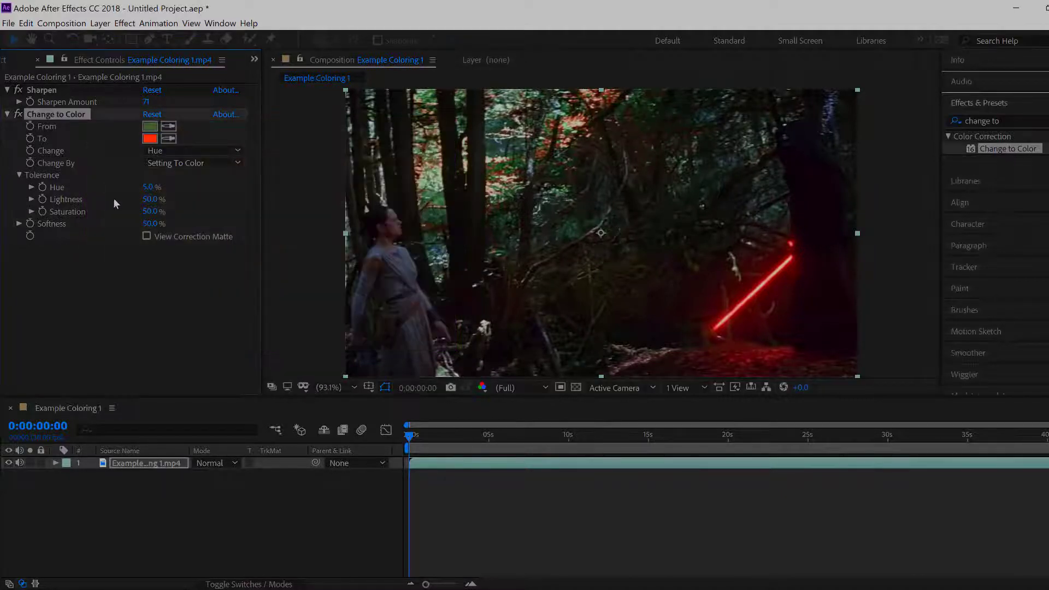
pyautogui.moveTo(152, 188); pyautogui.dragTo(207, 164)
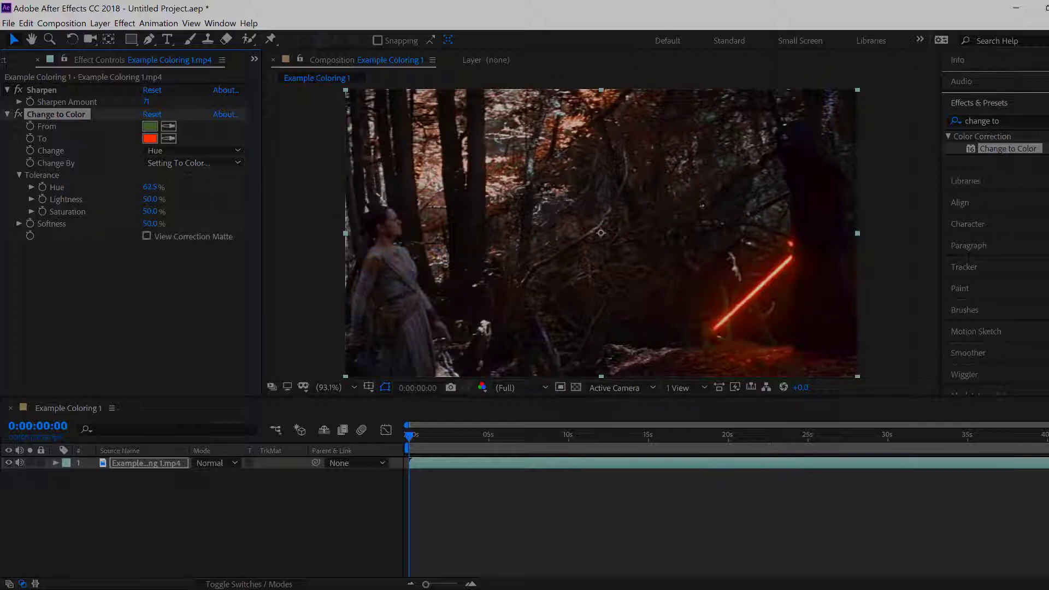
# Change the To color to cyan 00FFF0 and lower the Hue tolerance to 31%.
pyautogui.click(150, 138)
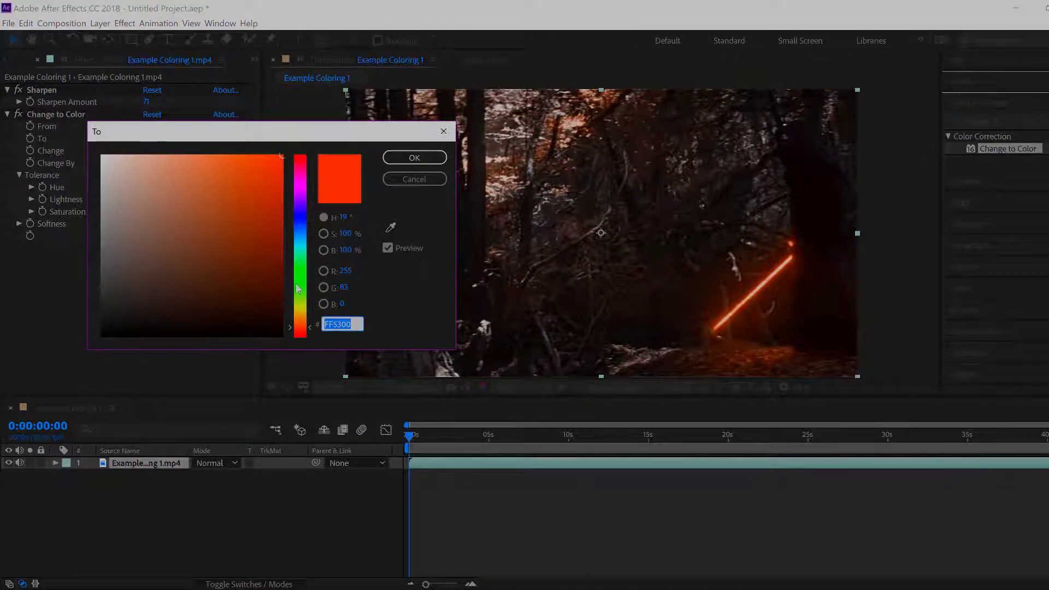
pyautogui.click(304, 251)
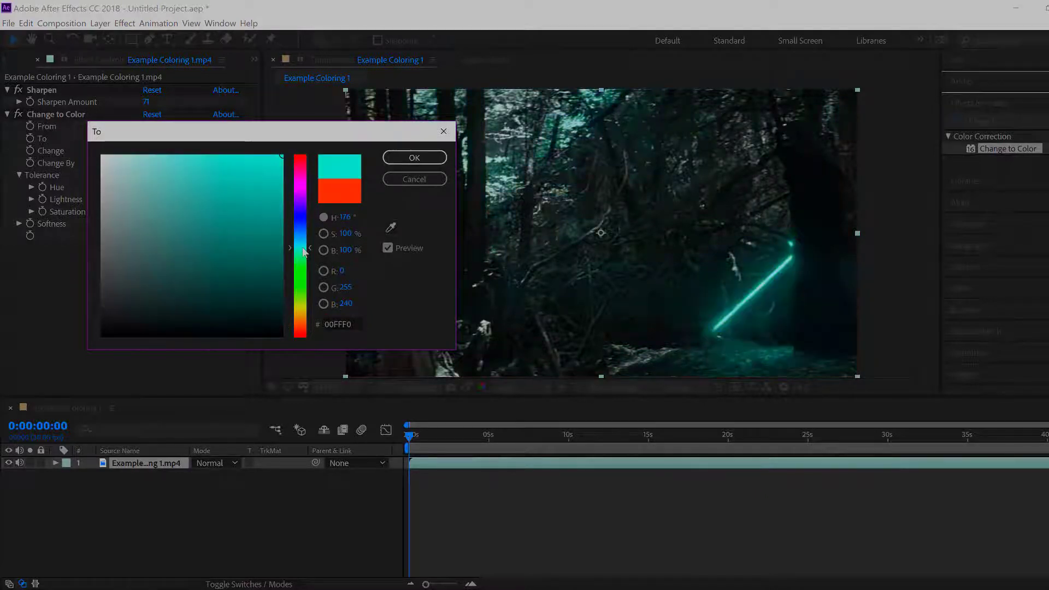
pyautogui.moveTo(373, 139); pyautogui.dragTo(178, 150)
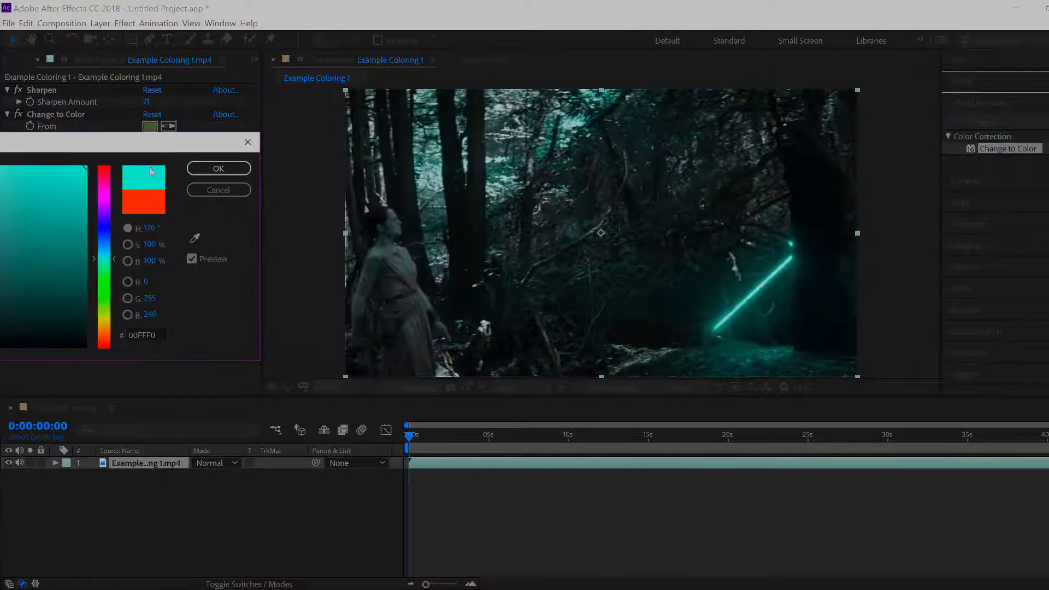
pyautogui.click(203, 186)
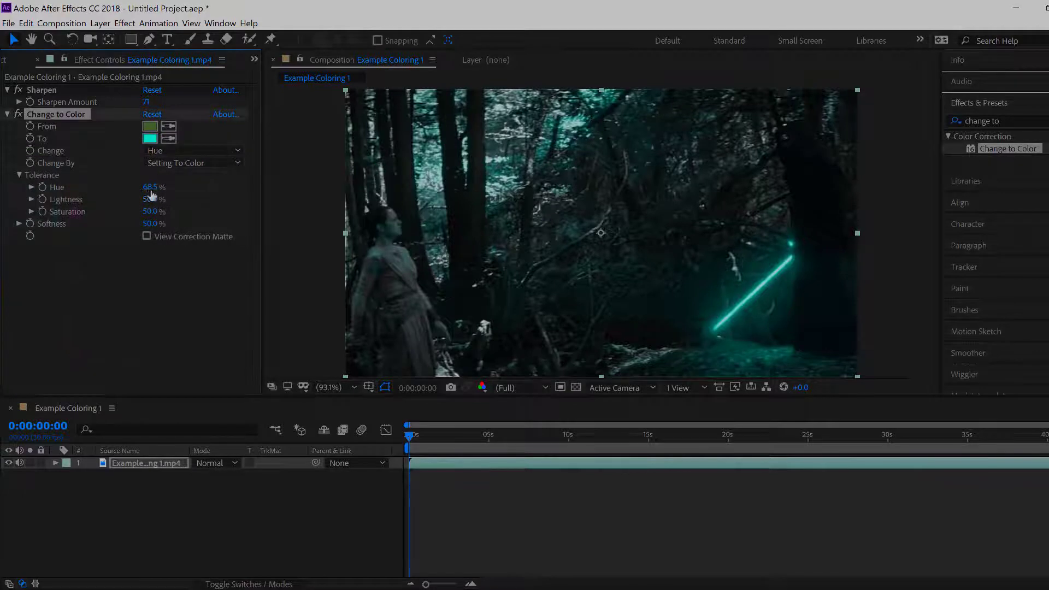
pyautogui.moveTo(151, 194); pyautogui.dragTo(130, 192)
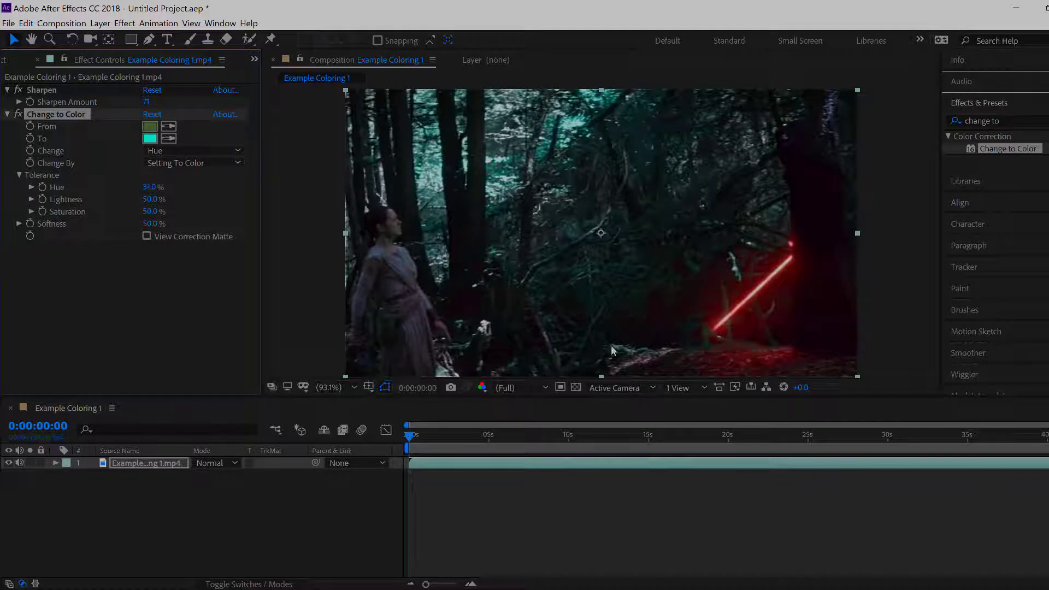
# Try blue, magenta, orange and green as the To color of Change to Color, and settle on red.
pyautogui.click(149, 139)
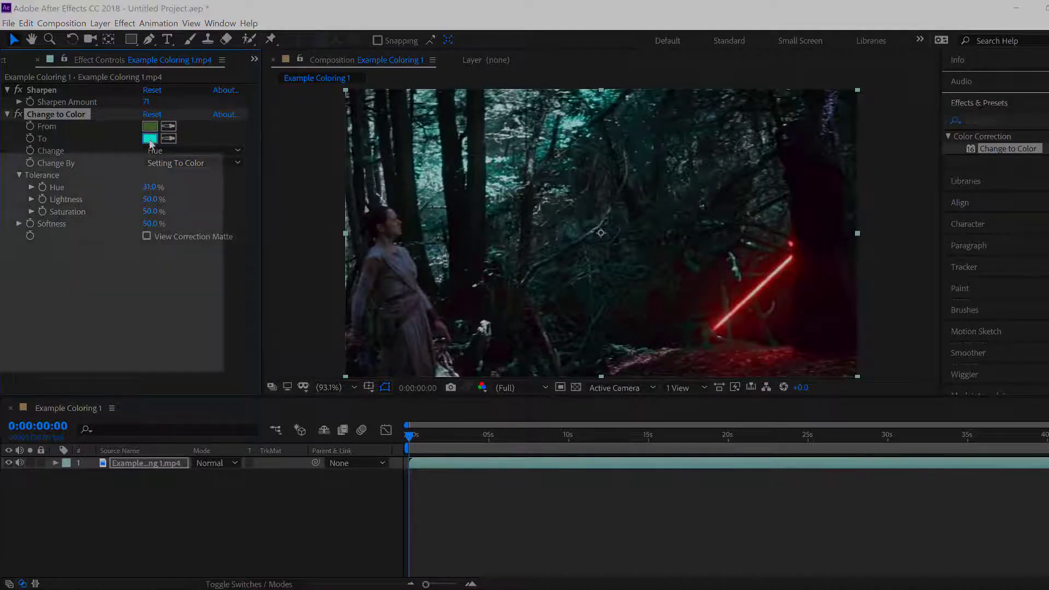
pyautogui.click(76, 245)
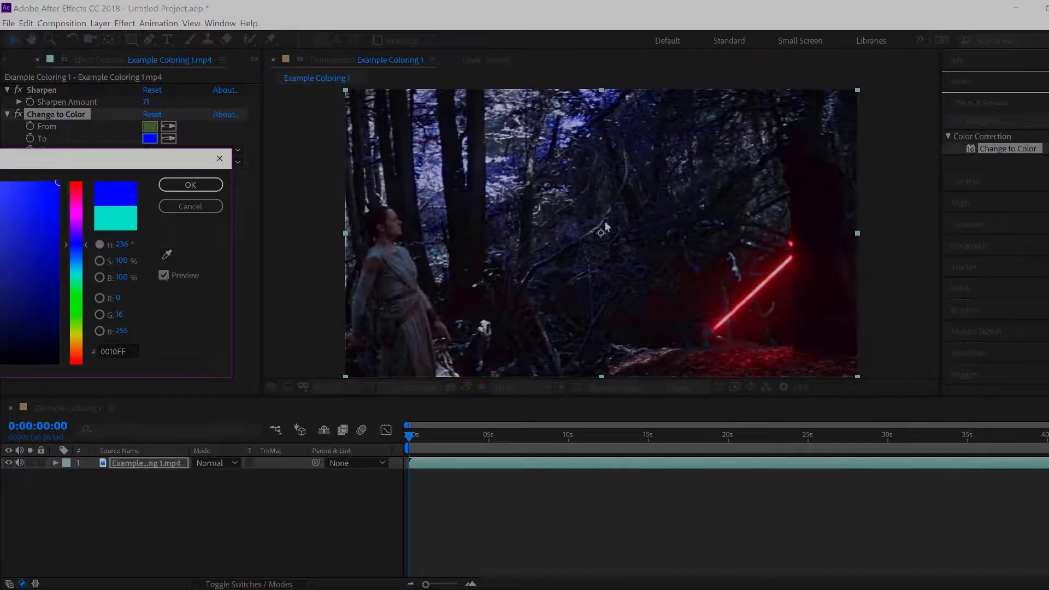
pyautogui.click(77, 226)
pyautogui.click(76, 209)
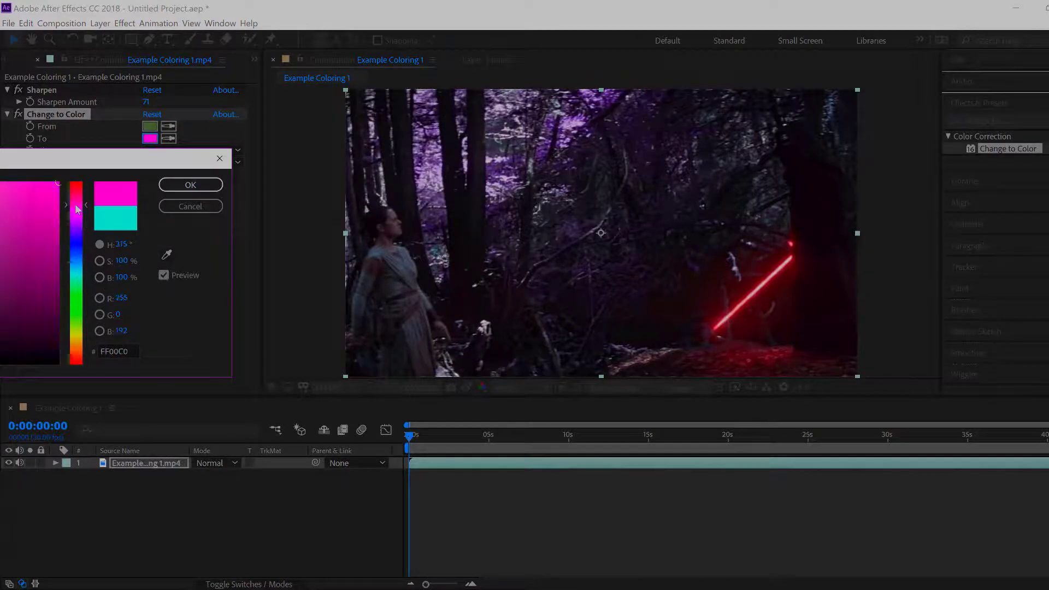
pyautogui.click(81, 186)
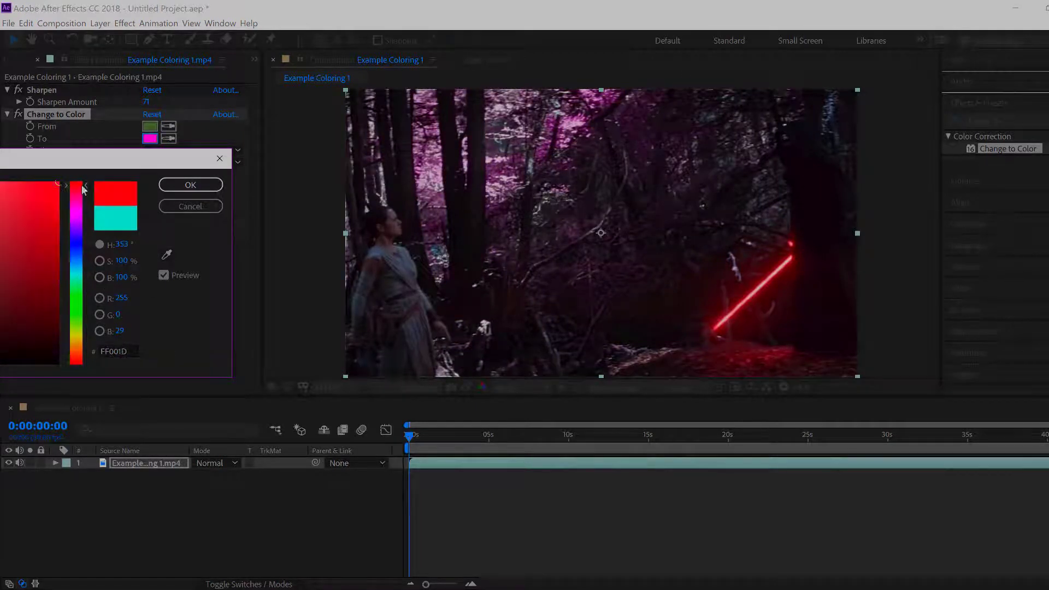
pyautogui.click(76, 335)
pyautogui.click(76, 350)
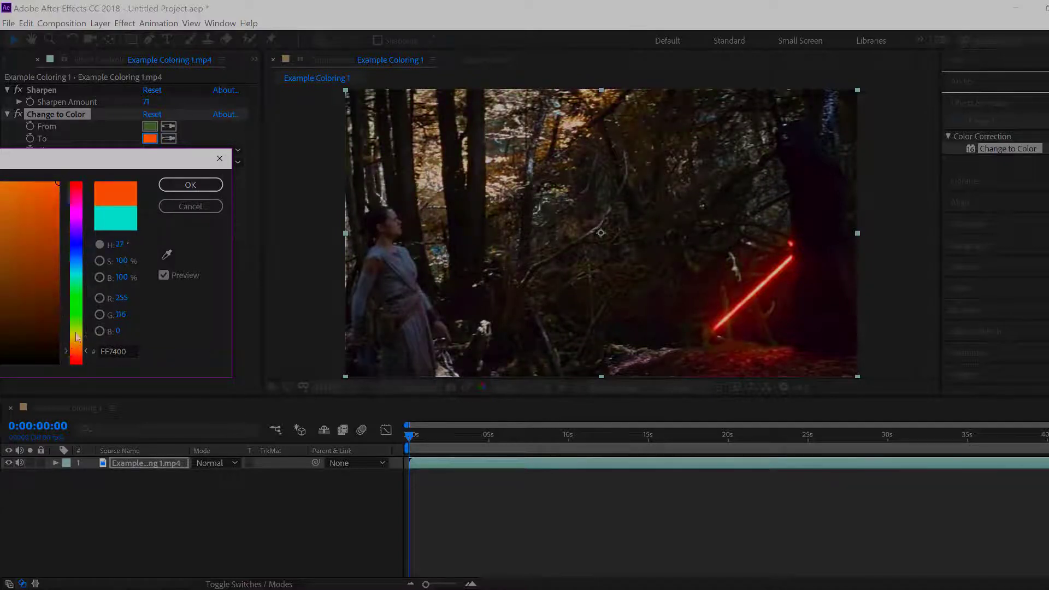
pyautogui.moveTo(119, 163); pyautogui.dragTo(241, 153)
pyautogui.click(202, 290)
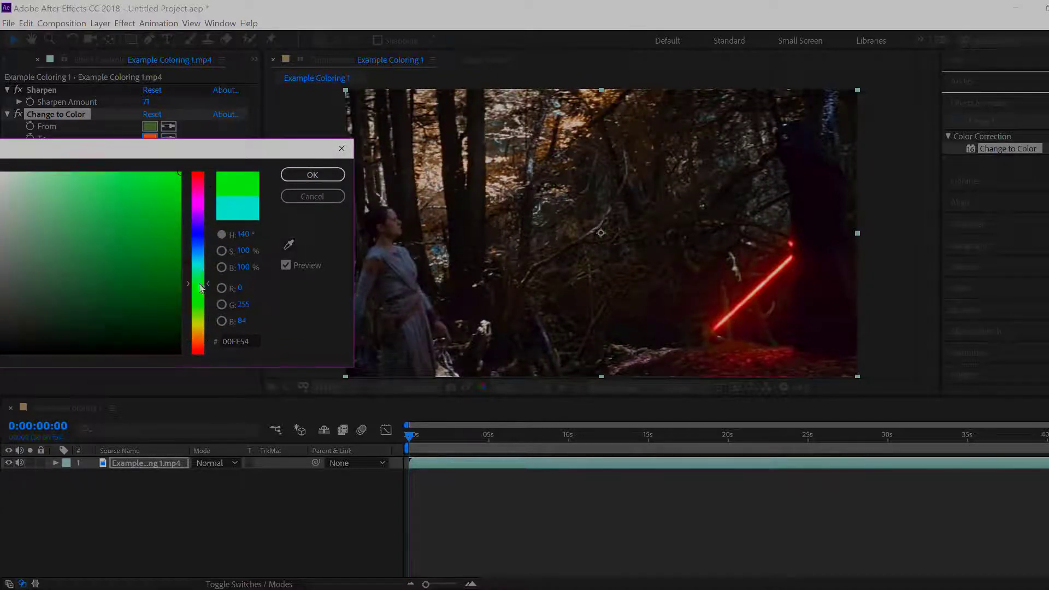
pyautogui.click(206, 173)
pyautogui.click(315, 175)
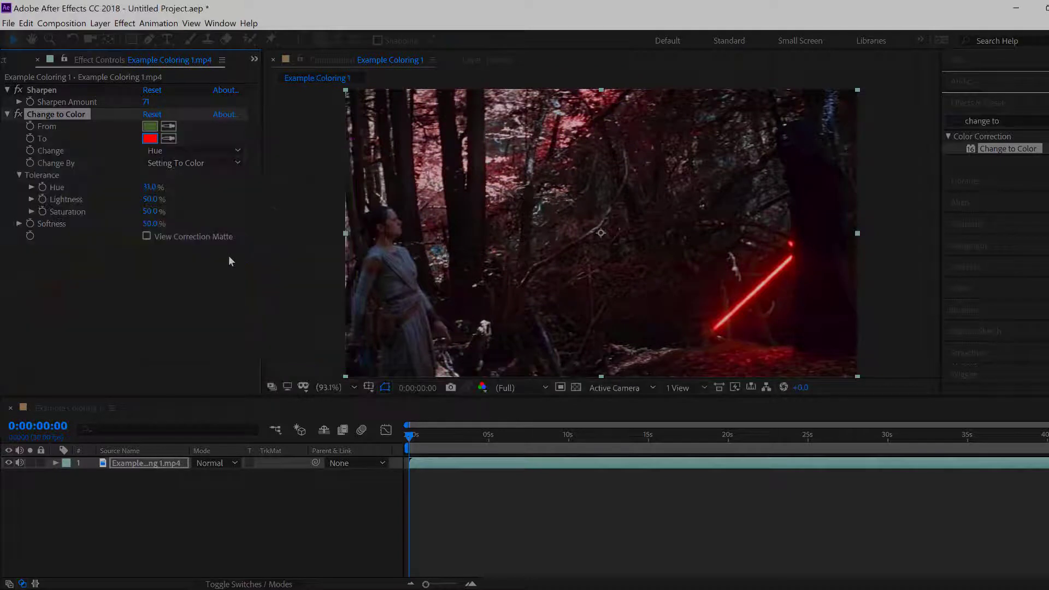
# Set the Change to Color tolerances to Hue 44%, Lightness 100% and Saturation 80%, with Softness at 69%.
pyautogui.moveTo(153, 187); pyautogui.dragTo(203, 205)
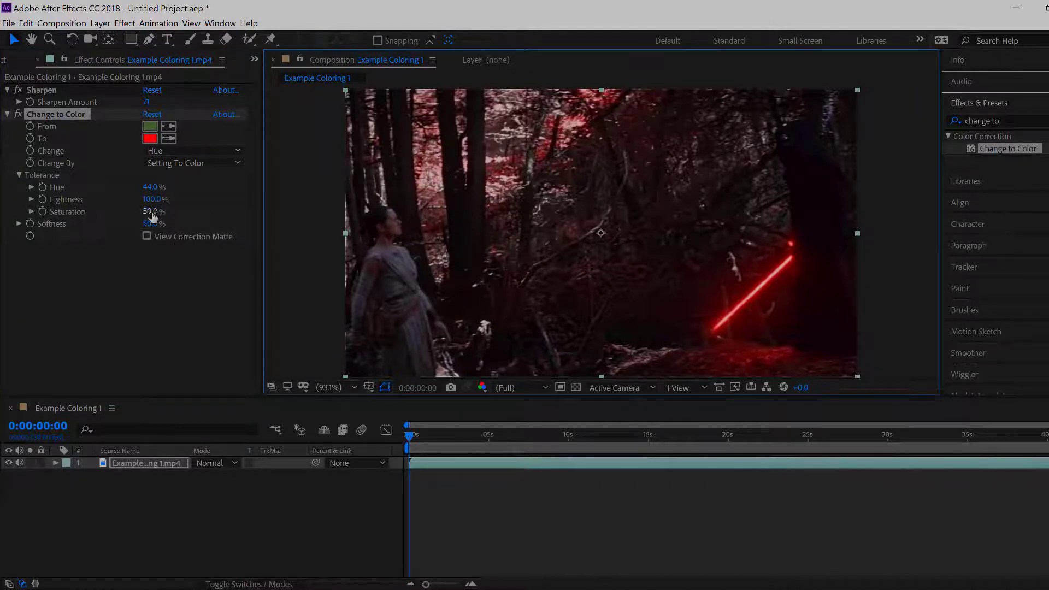
pyautogui.moveTo(152, 211); pyautogui.dragTo(182, 210)
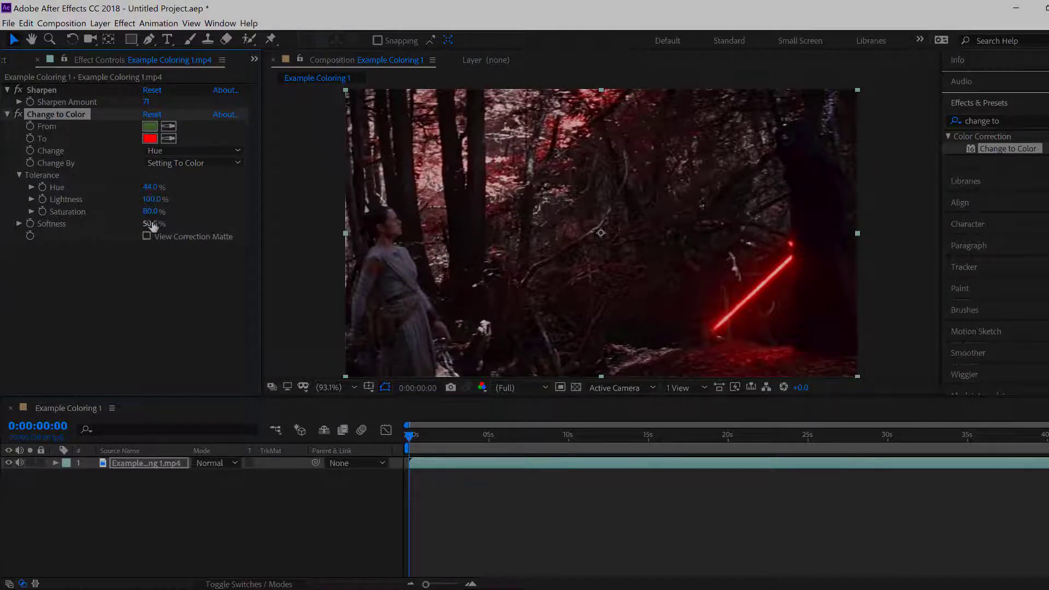
pyautogui.moveTo(151, 223); pyautogui.dragTo(340, 191)
# Apply the Vibrance effect to the clip, with Vibrance at 38 and Saturation at 21.
pyautogui.click(1029, 119)
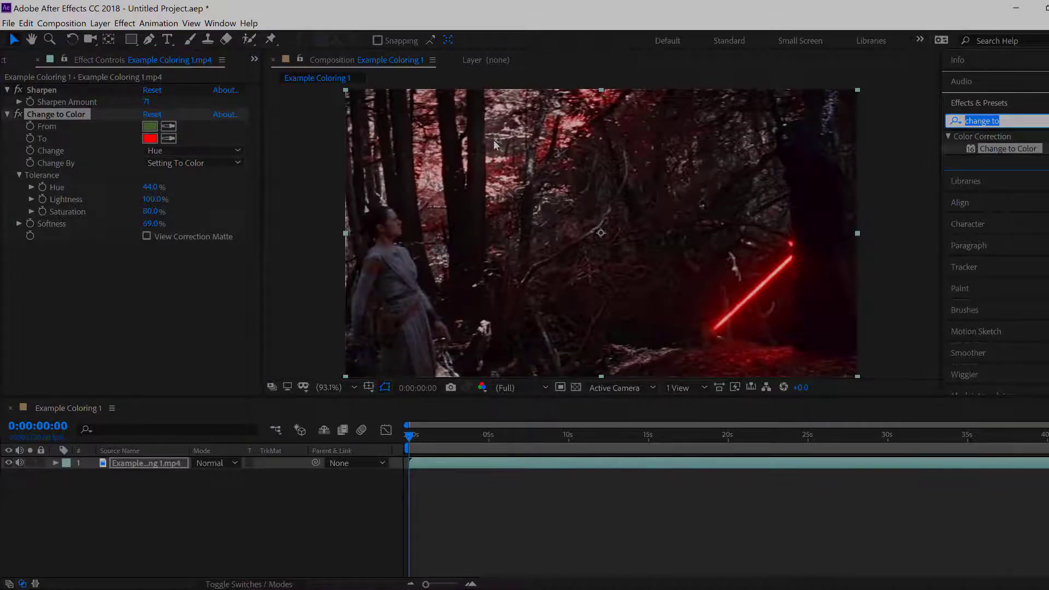
pyautogui.write('vibranc')
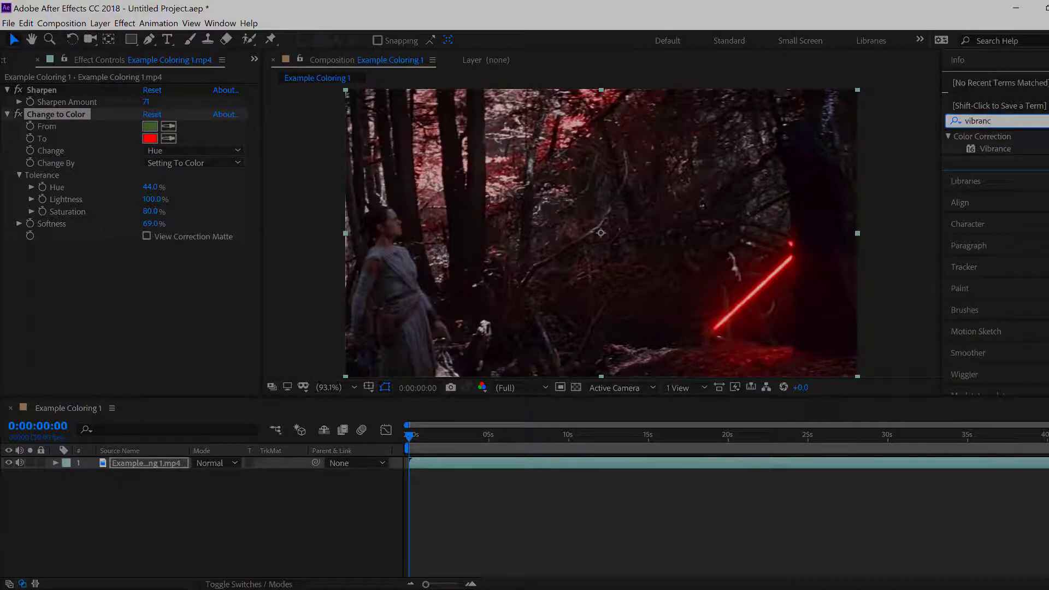
pyautogui.moveTo(995, 148); pyautogui.dragTo(5, 383)
pyautogui.moveTo(152, 263); pyautogui.dragTo(124, 259)
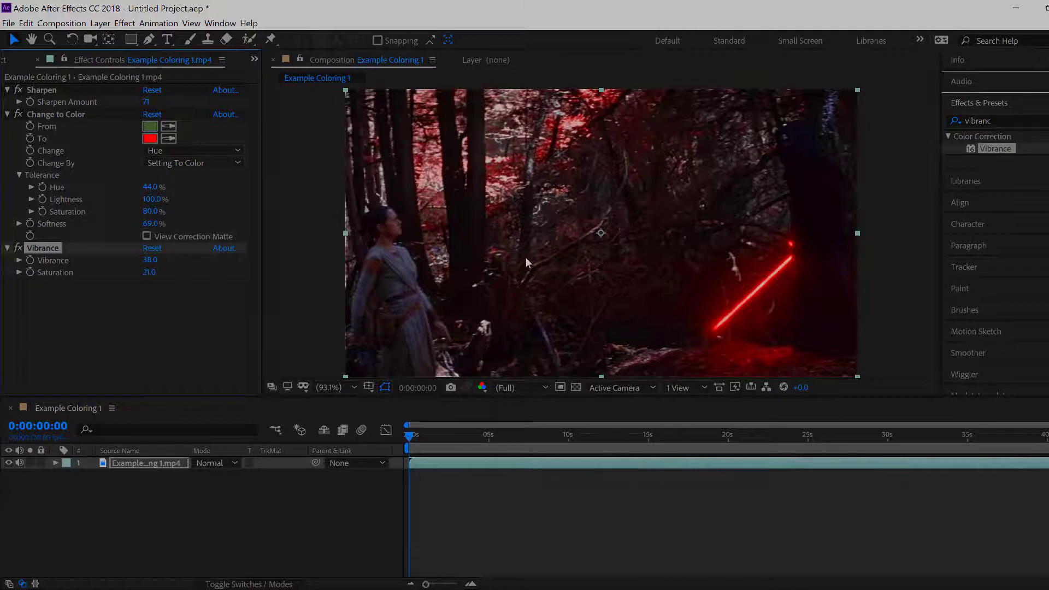
# Scrub through the timeline to about 17 seconds to review the color grade on other shots.
pyautogui.click(424, 440)
pyautogui.moveTo(424, 443); pyautogui.dragTo(500, 429)
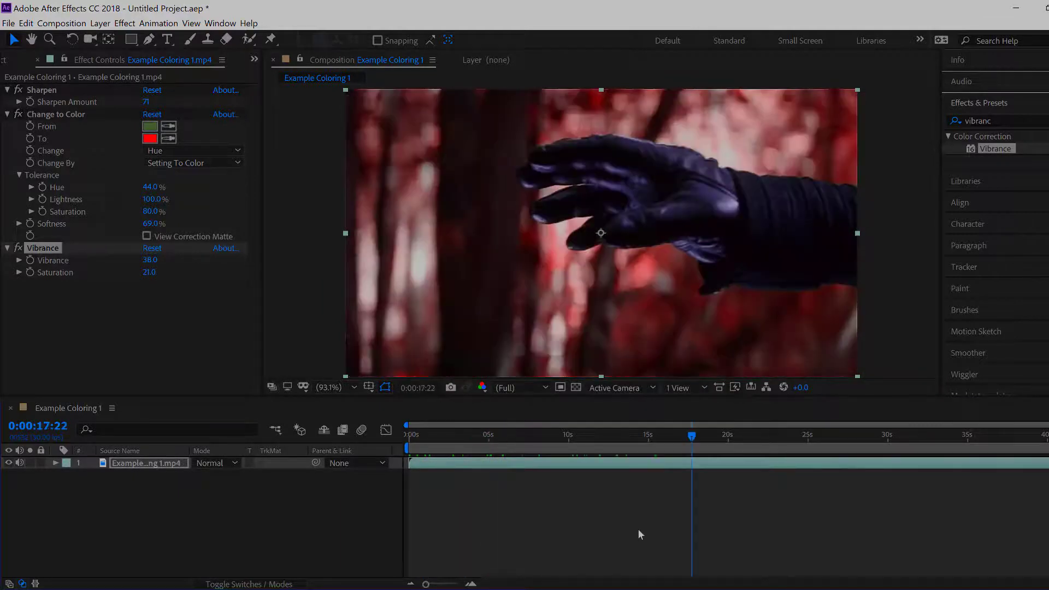
pyautogui.click(637, 529)
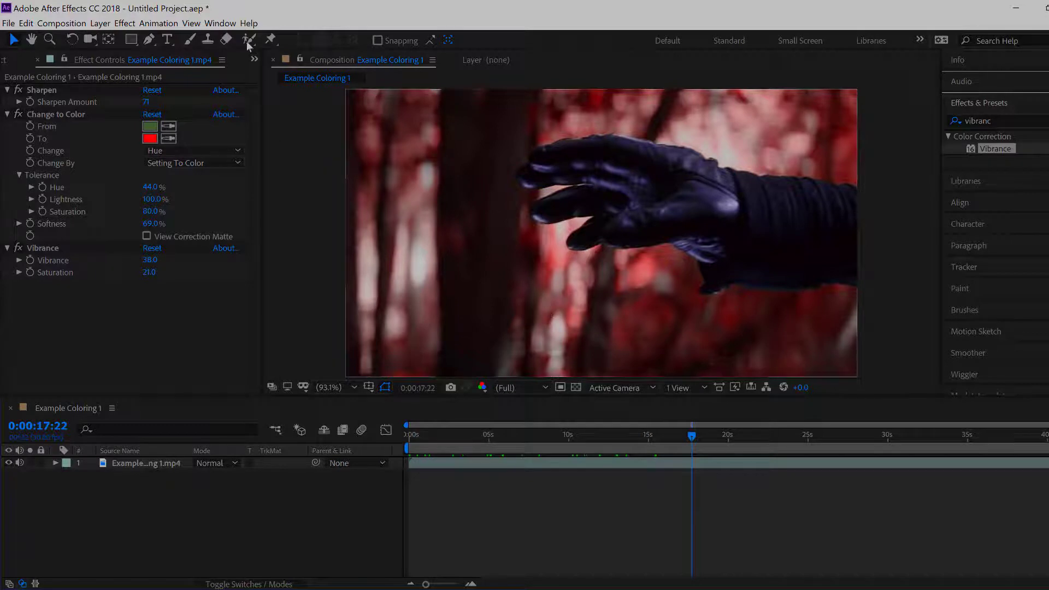
# Cut the Change to Color effect from the clip to compare the look without it, and undo the cut.
pyautogui.click(58, 114)
pyautogui.click(26, 24)
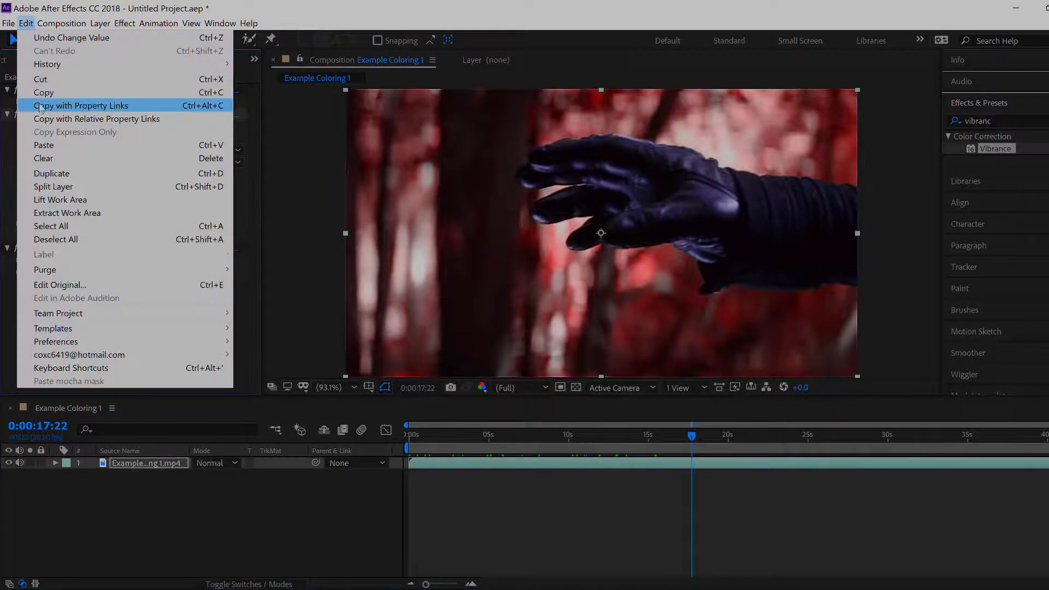
pyautogui.click(42, 80)
pyautogui.click(26, 23)
pyautogui.click(67, 38)
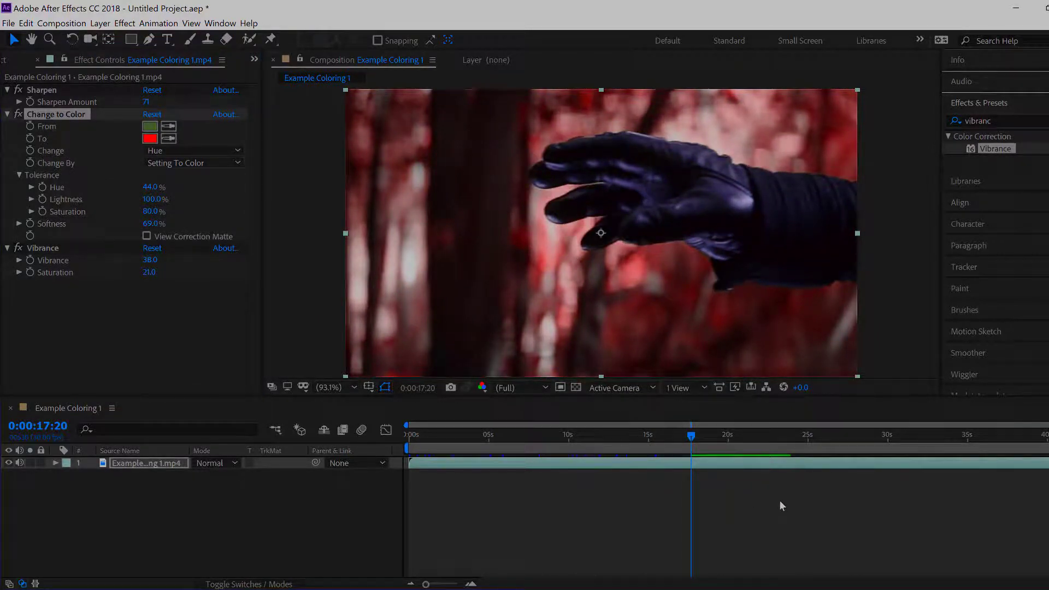
# Deselect the clip and play a preview from 0:00:17:20 to about 24 seconds to review the red grade in motion.
pyautogui.click(791, 547)
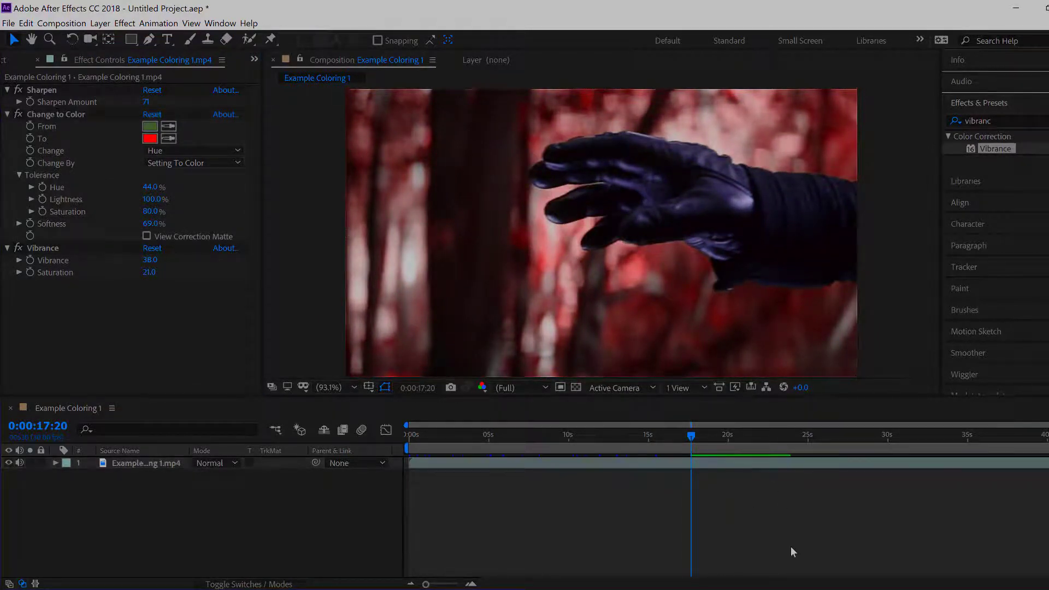
pyautogui.press('space')
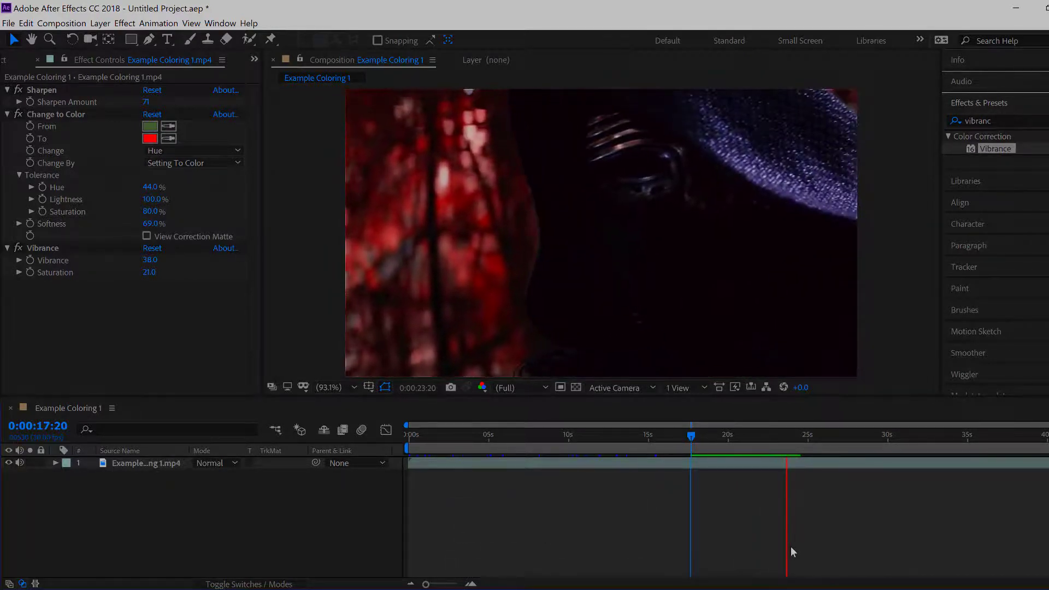
pyautogui.press('space')
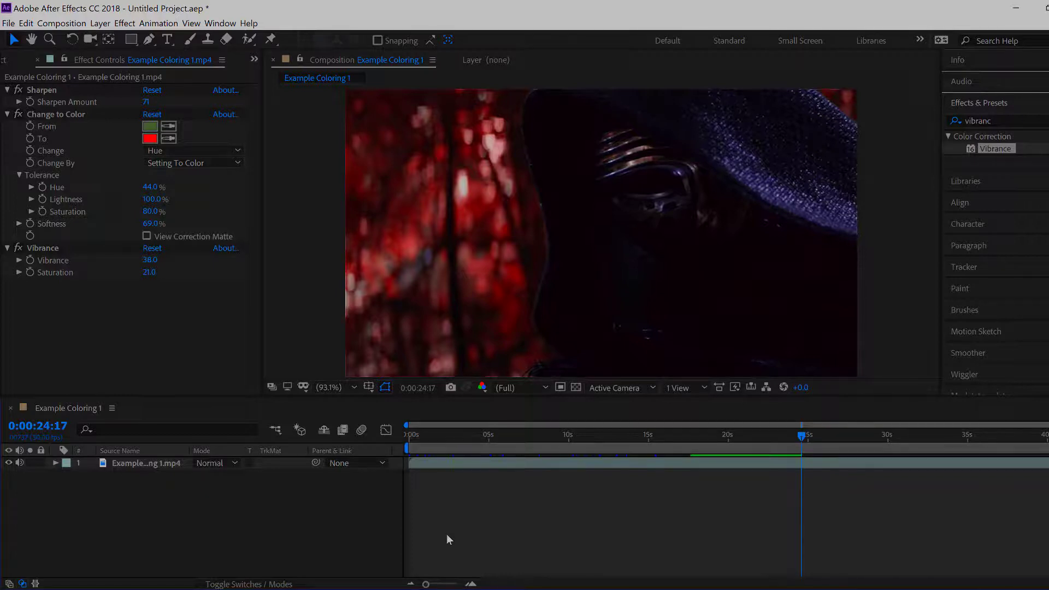
# Cut the Change to Color effect at 0:00:24:17 to compare the close-up without it, undo the cut and deselect the clip.
pyautogui.click(83, 113)
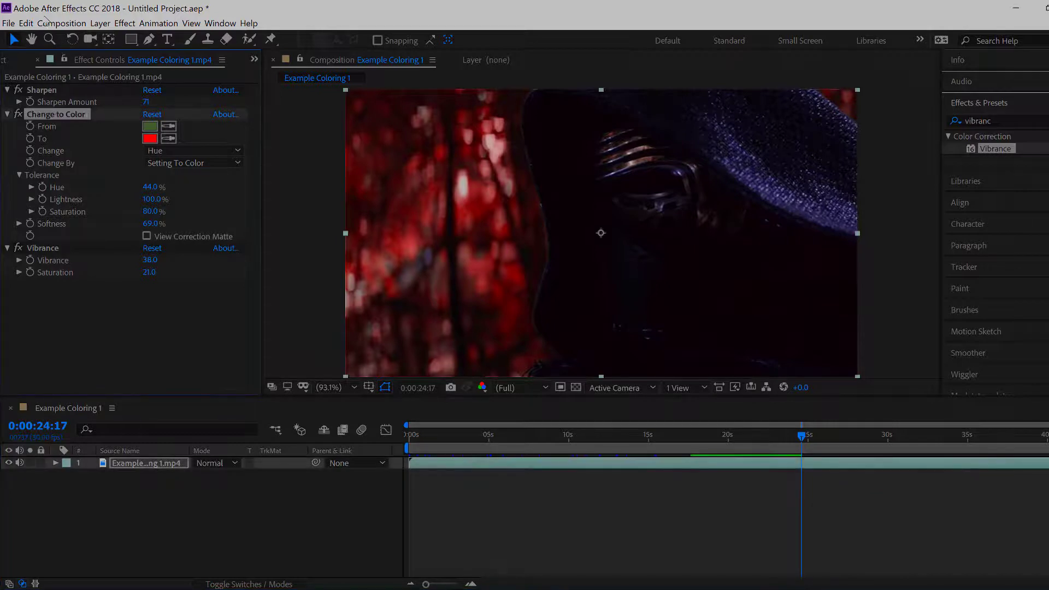
pyautogui.click(25, 23)
pyautogui.click(43, 73)
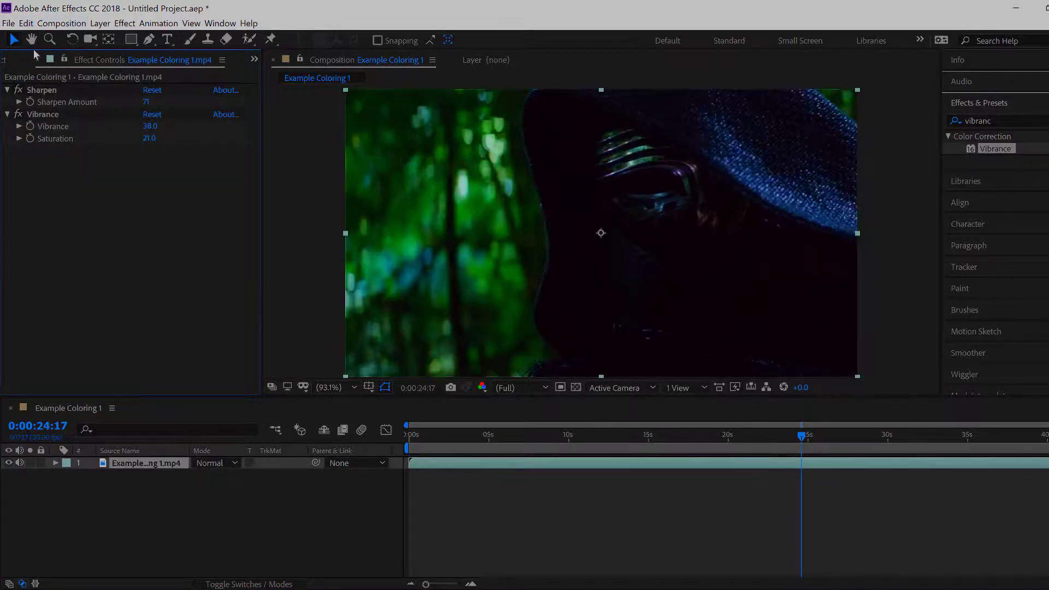
pyautogui.click(26, 23)
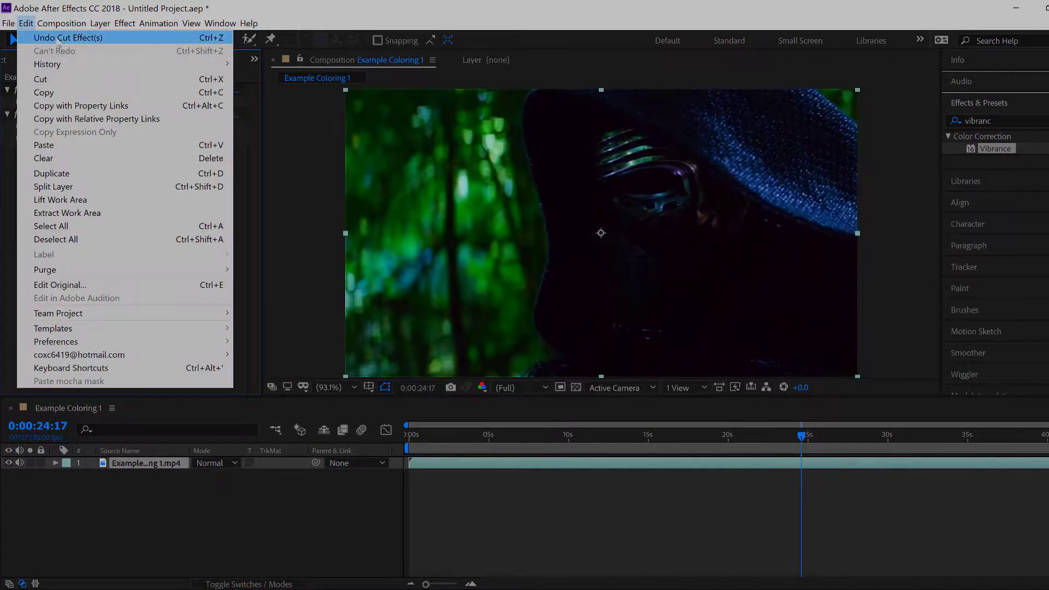
pyautogui.click(58, 38)
pyautogui.click(562, 528)
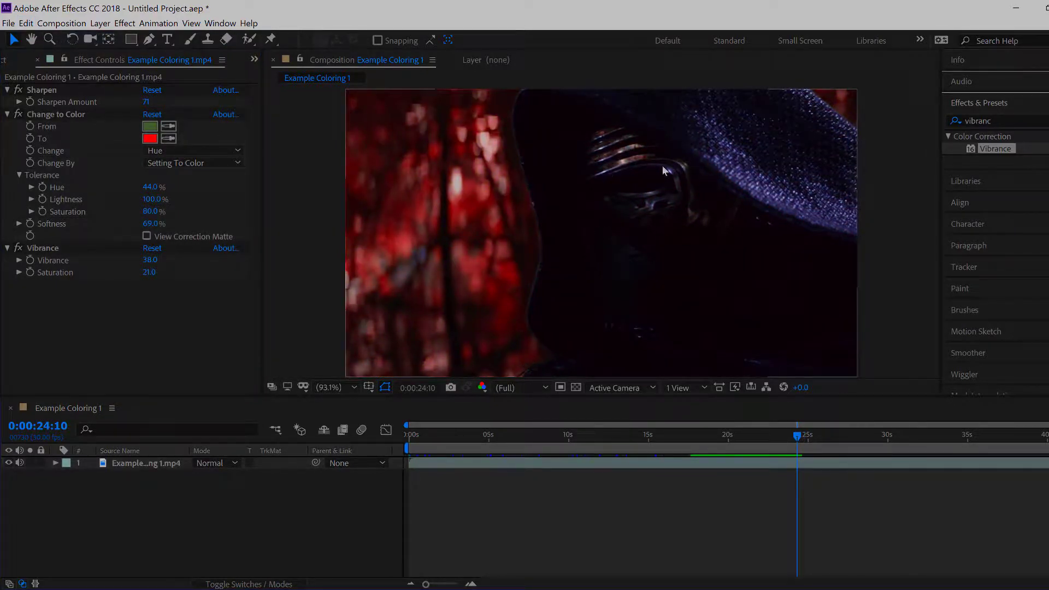
# Compare the masked-face shot at 0:00:24:10 without Change to Color by cutting the effect once more, and restore it.
pyautogui.click(70, 113)
pyautogui.click(25, 23)
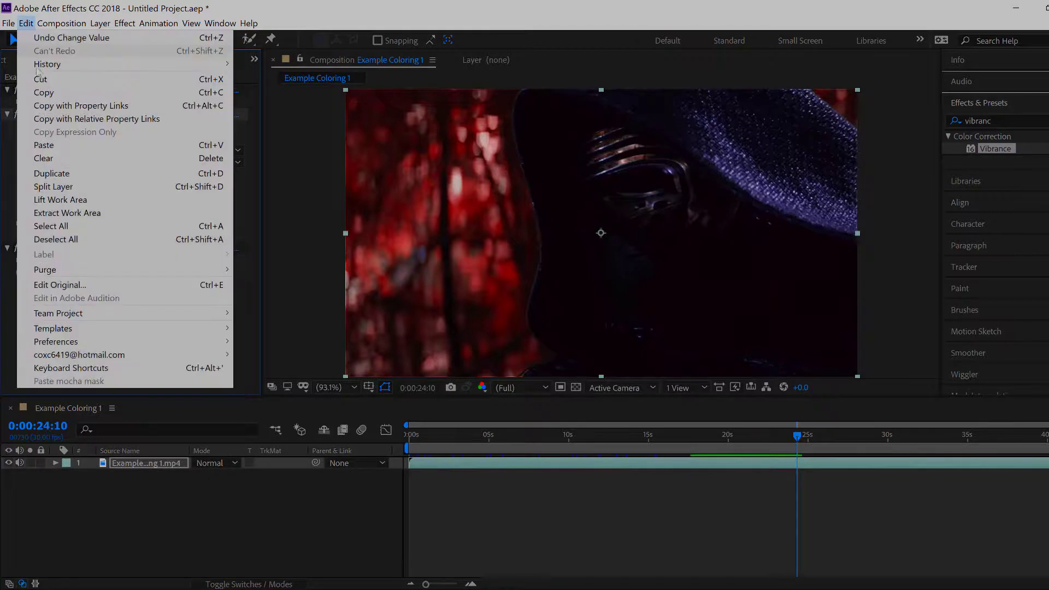
pyautogui.click(38, 77)
pyautogui.click(26, 23)
pyautogui.click(38, 35)
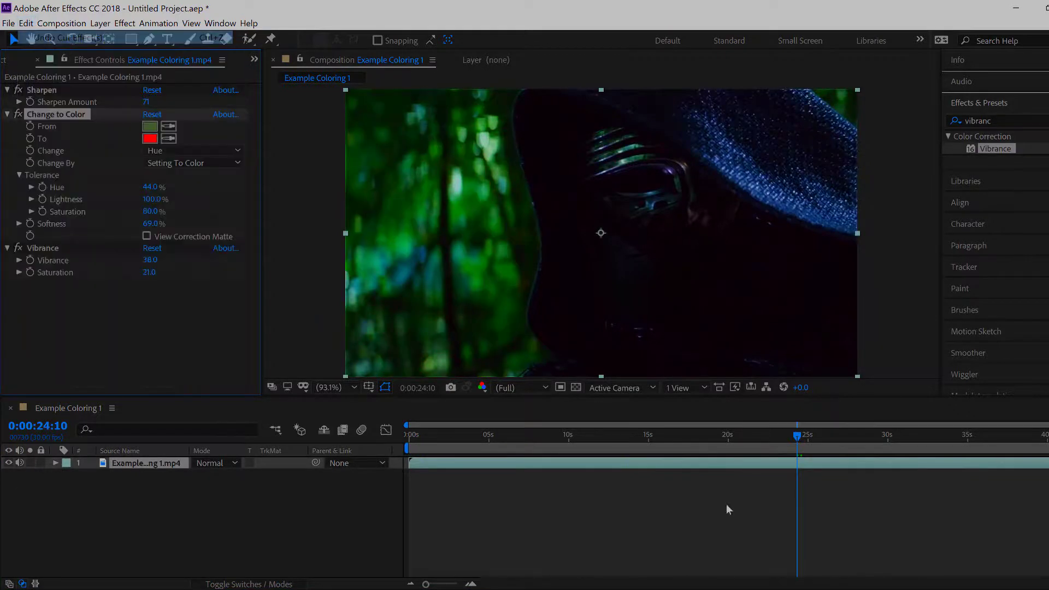